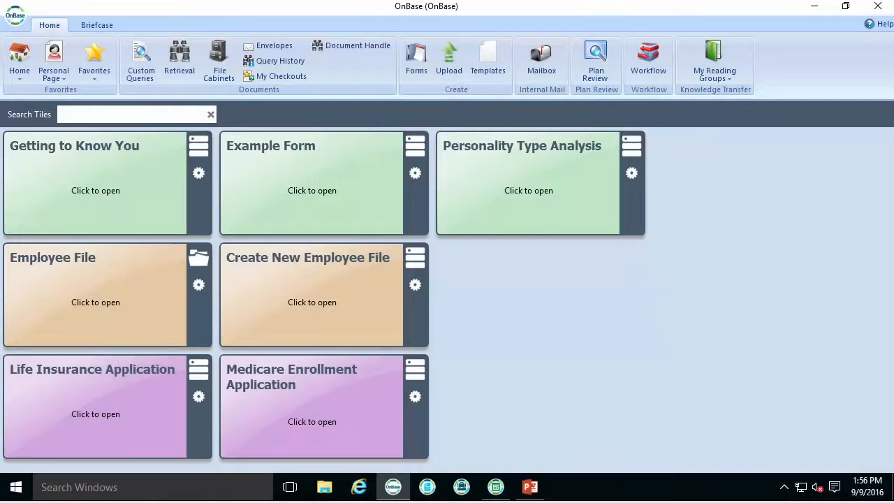
Open the New Hire Packet in the expanded employee folder of the Human Resources file cabinet and review its document list.
click(217, 62)
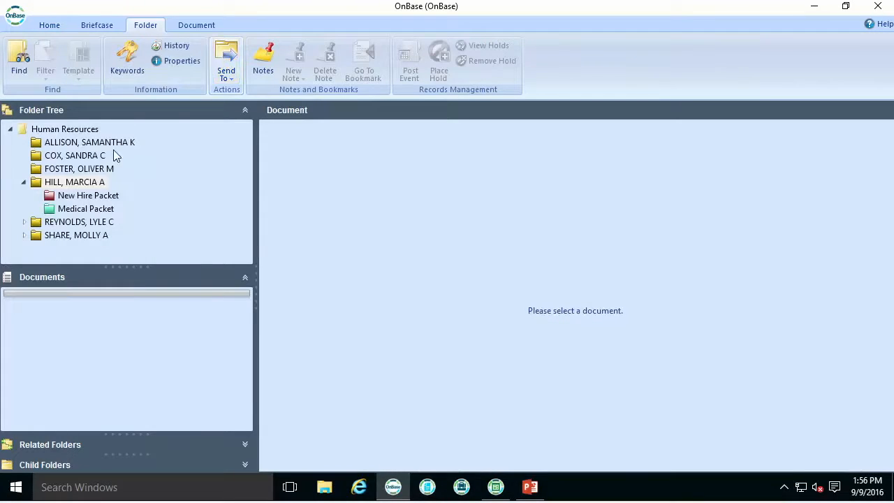
click(100, 197)
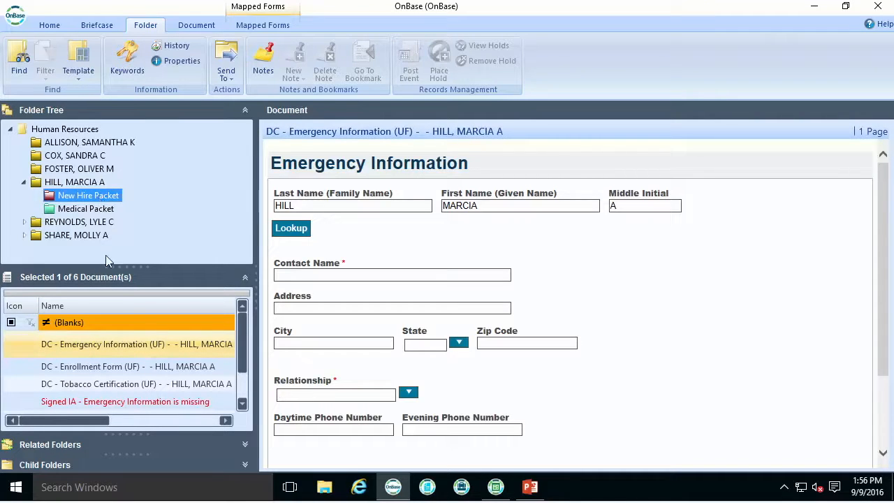
click(167, 366)
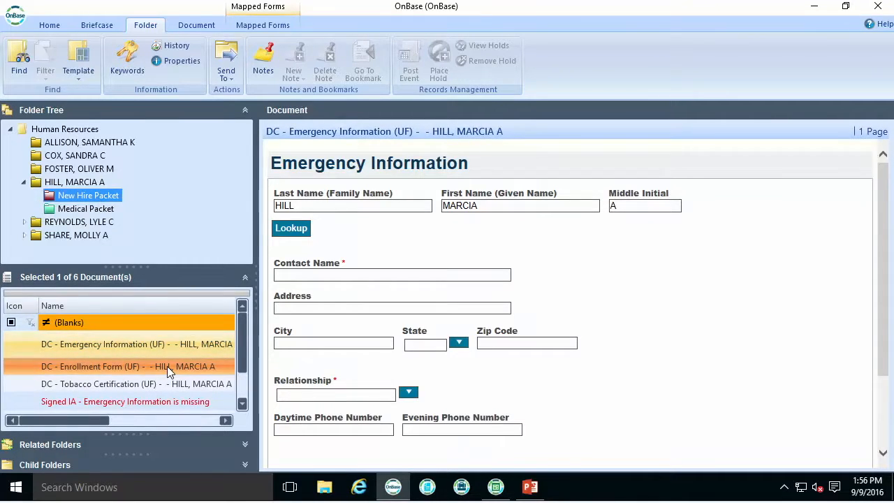
click(239, 371)
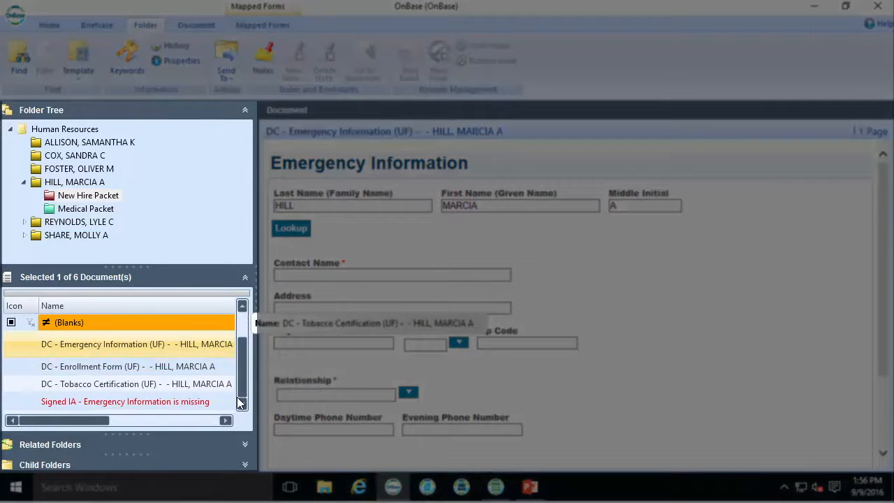
click(238, 392)
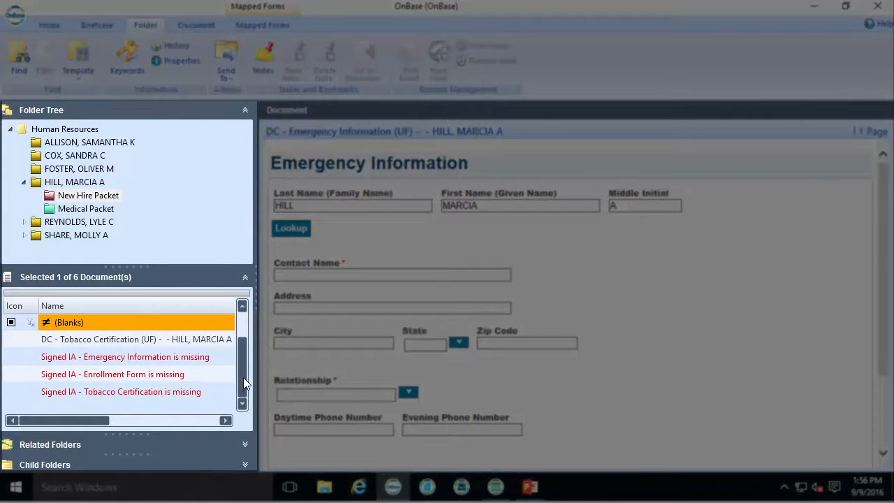
drag(243, 377, 243, 314)
Fill in the packet's Enrollment Form with department Sales, the clock number and the election to pay insurance premiums with pre-tax dollars.
click(155, 364)
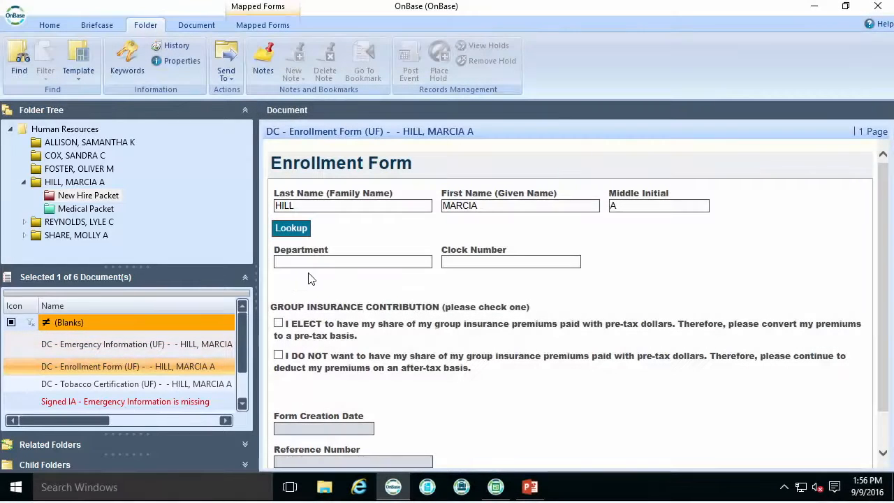
click(317, 261)
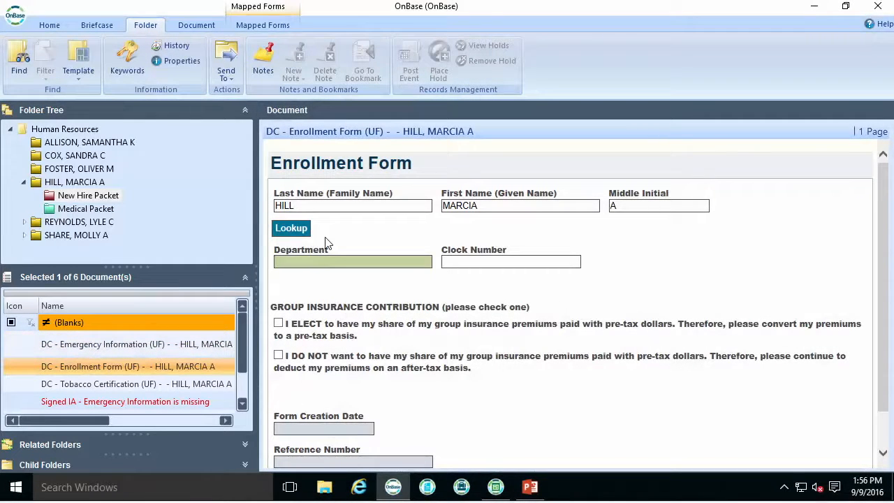
text(Sales)
key(Tab)
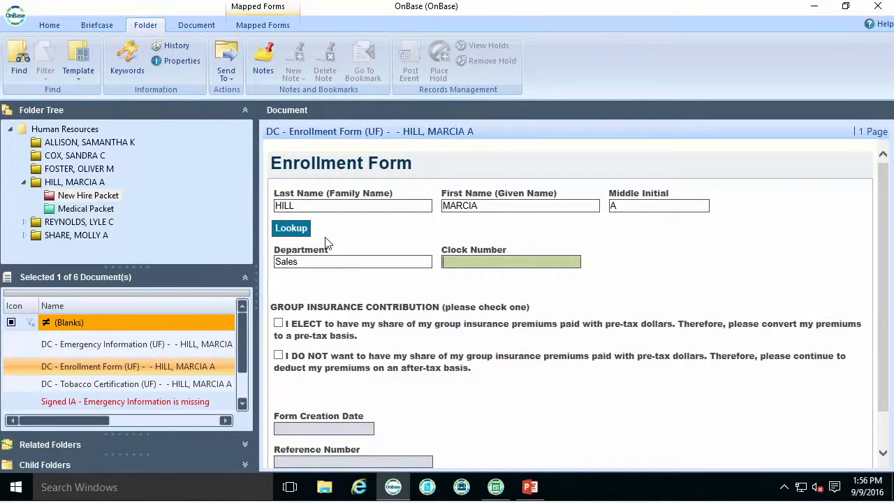
key(Tab)
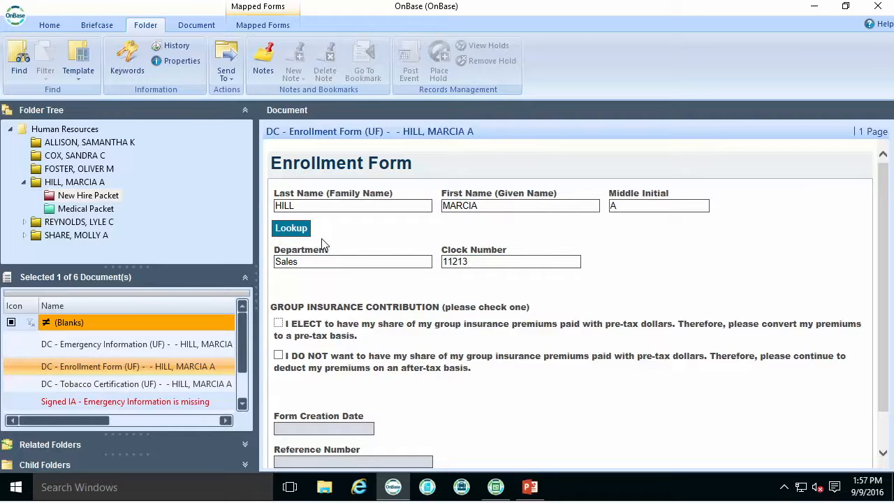
click(279, 324)
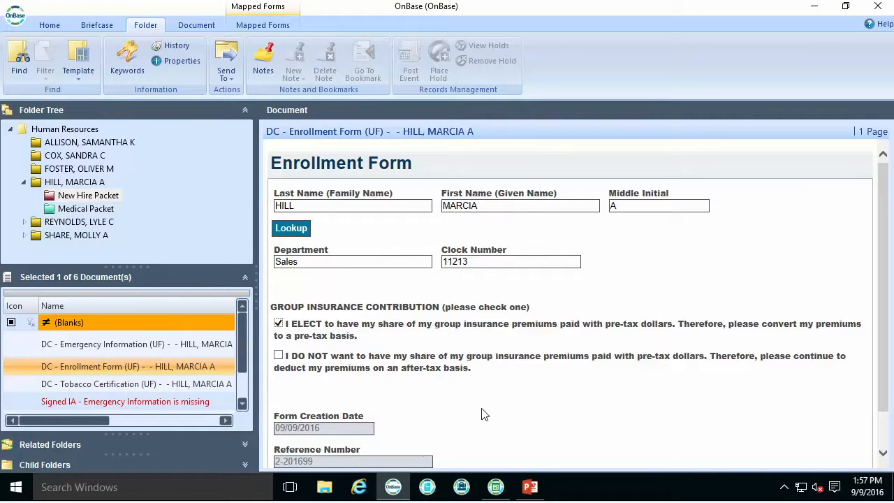
Launch the mapped SF - Enrollment form from the completed Enrollment Form.
scroll(489, 412, down, 2)
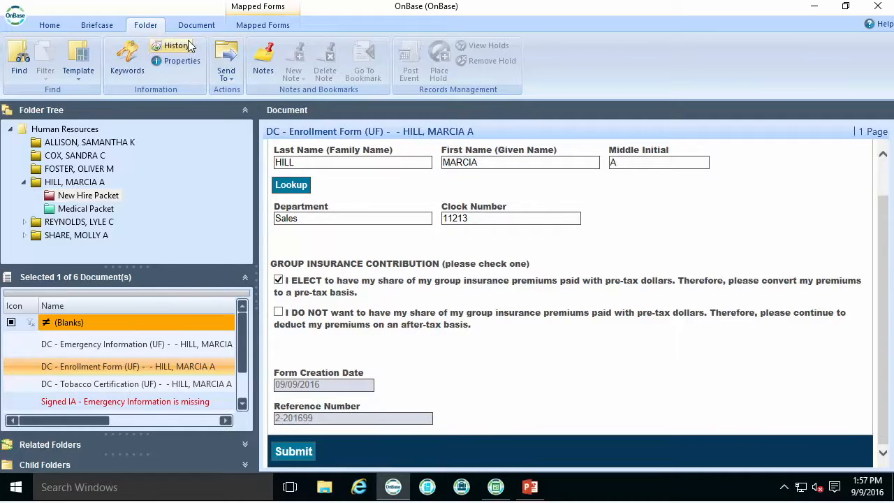
click(244, 25)
click(31, 60)
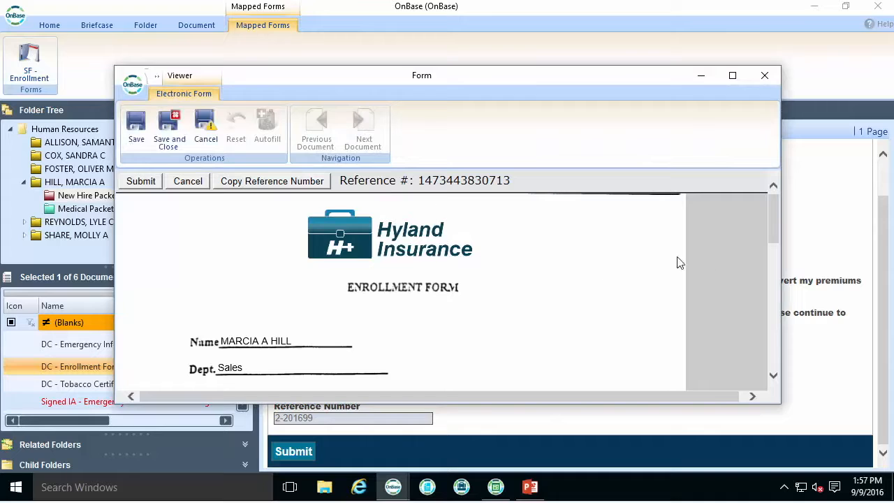
Sign the employee's signature field freehand, accept the signature and submit the mapped enrollment form.
click(773, 271)
drag(758, 359, 757, 358)
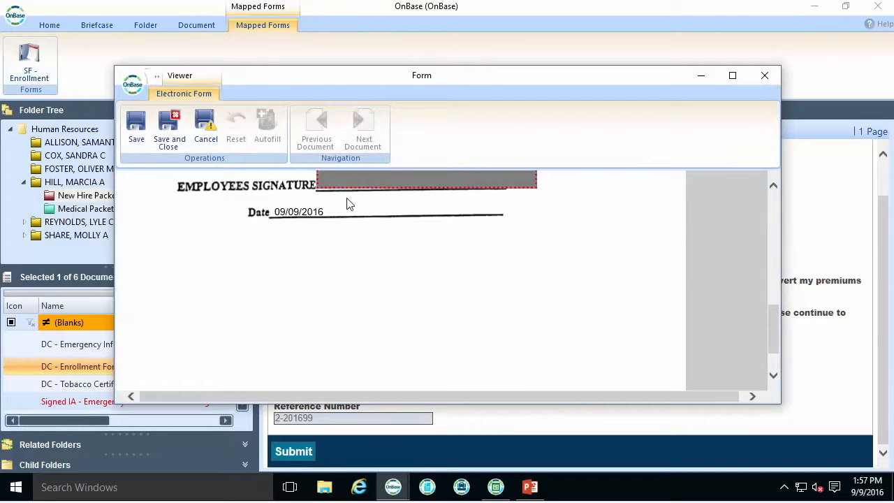
scroll(361, 234, up, 1)
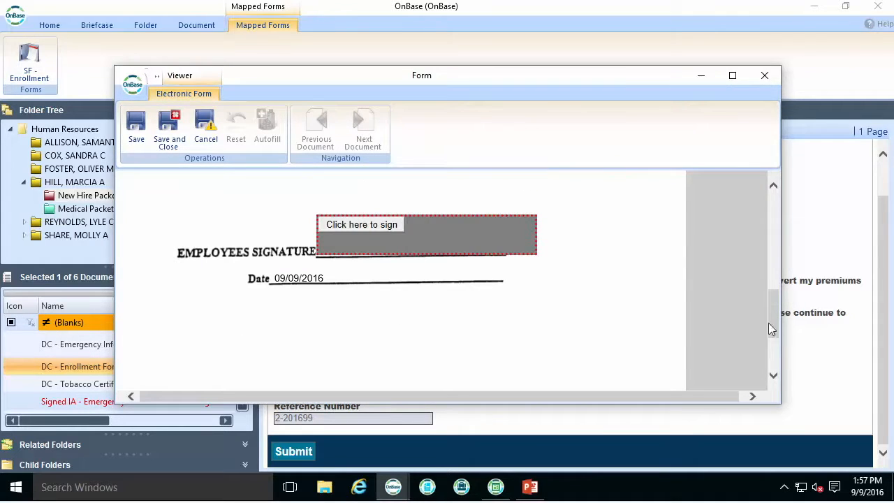
click(391, 225)
drag(177, 307, 730, 306)
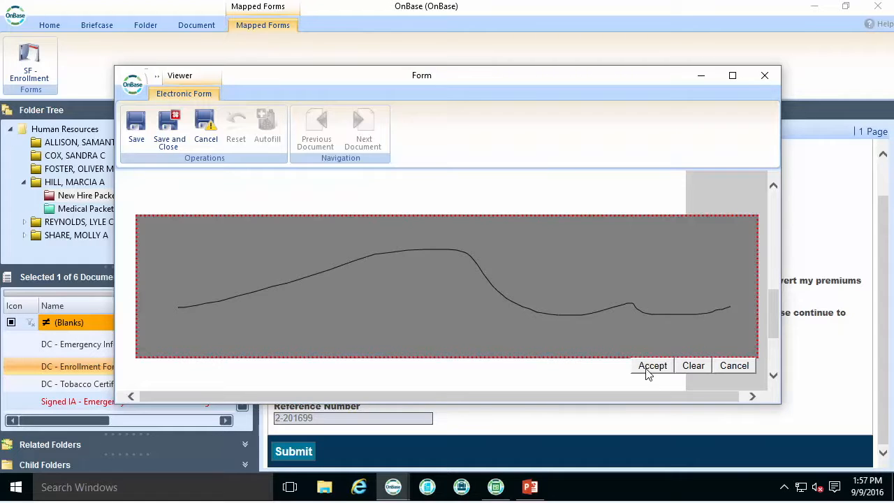
click(652, 365)
scroll(781, 293, up, 10)
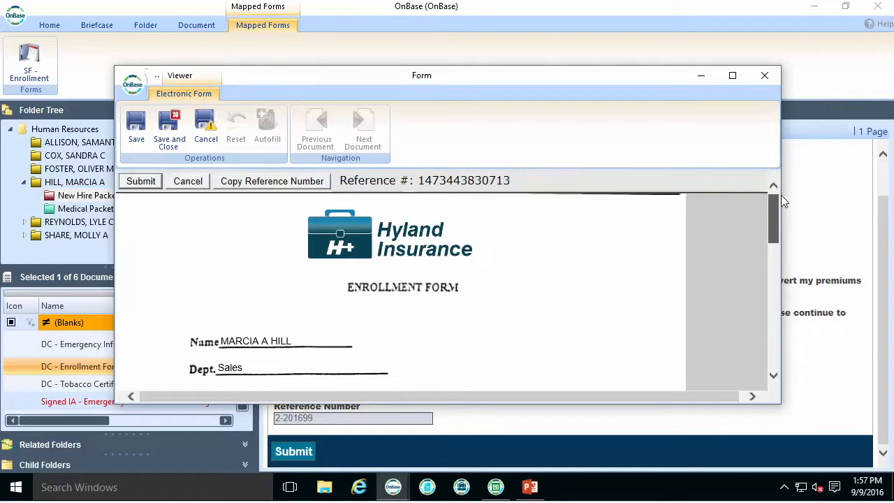
click(141, 181)
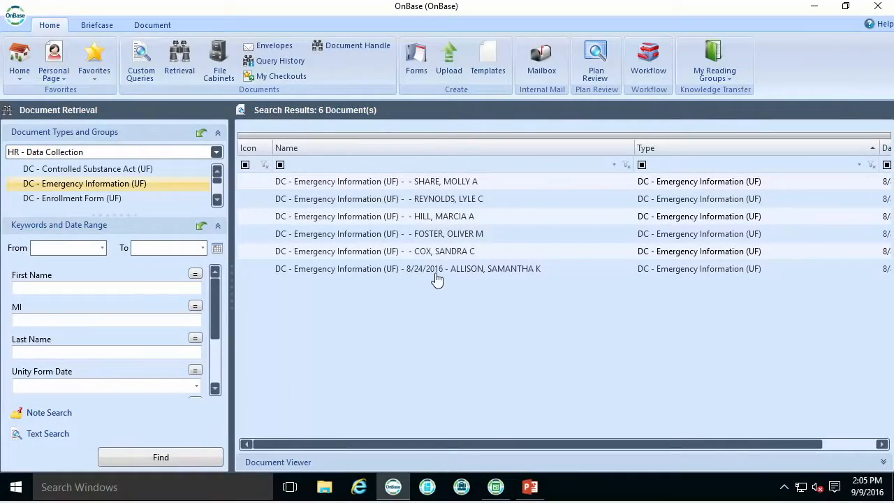
Enter the contact's full name in the first listed Emergency Information form and launch its mapped SF - Emergency Information form.
click(444, 181)
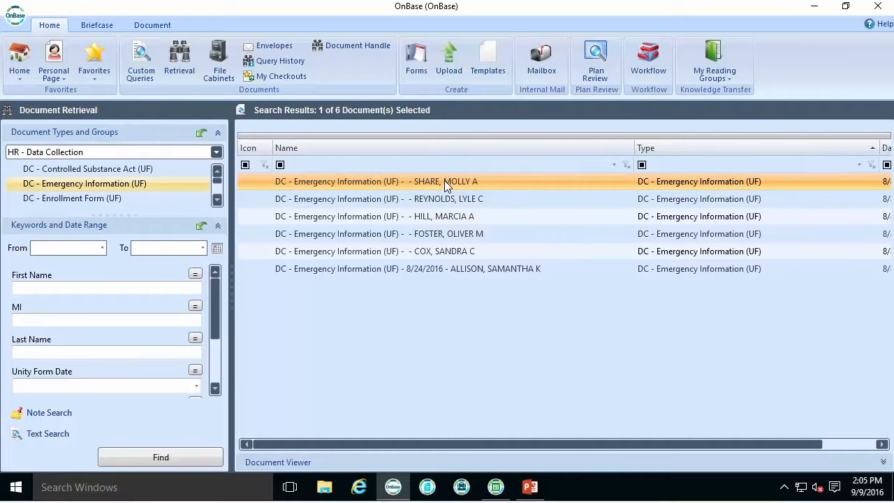
double_click(444, 180)
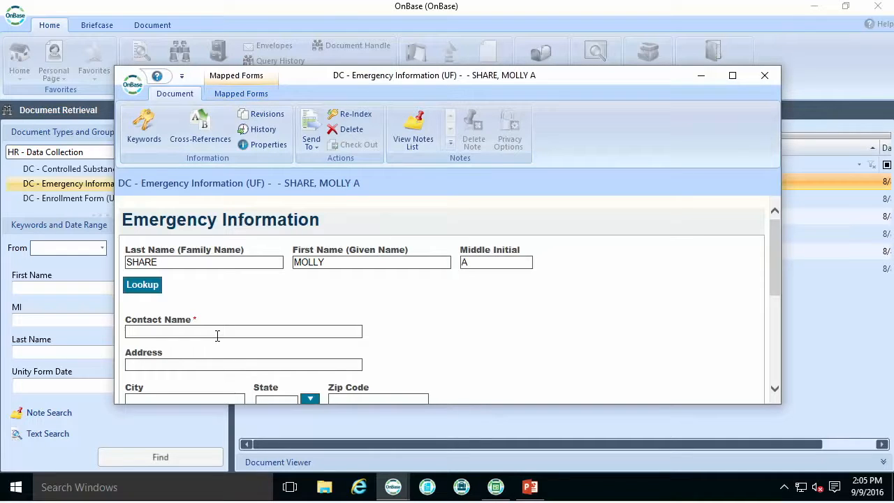
click(217, 333)
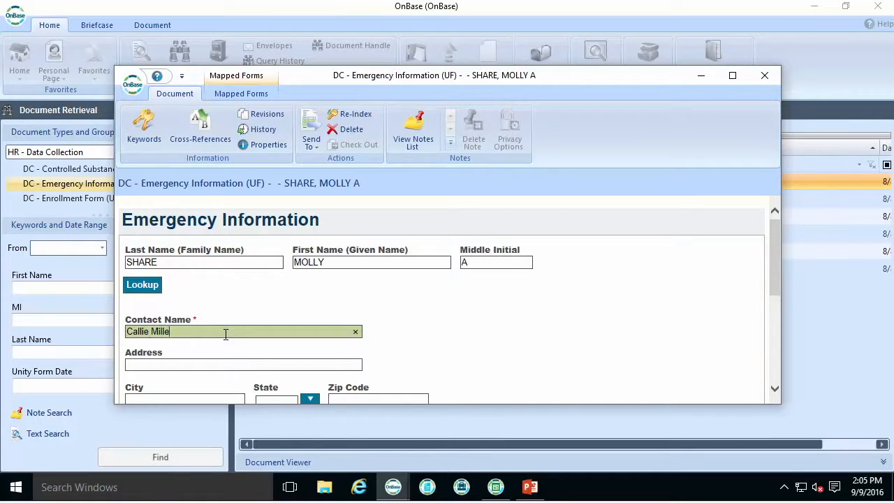
click(253, 93)
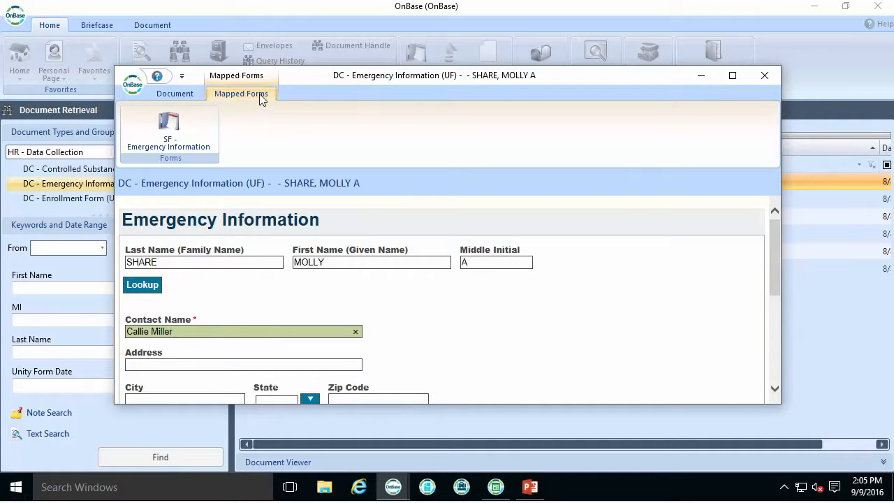
click(183, 130)
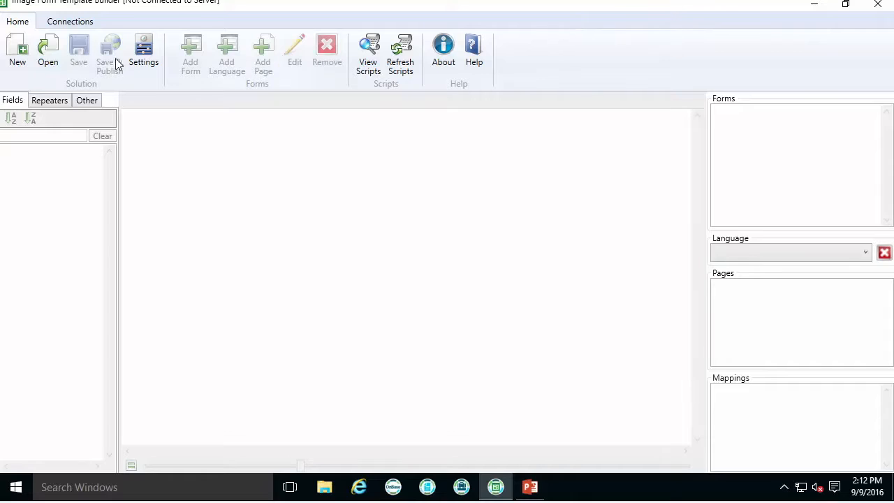
Open the Lab solution in Image Form Template Builder, entering the account password to connect to OnBase.
click(53, 56)
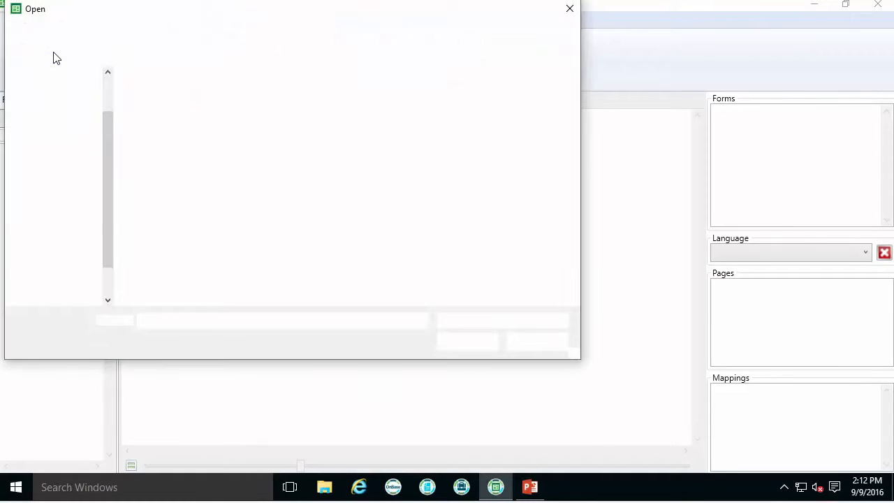
double_click(161, 142)
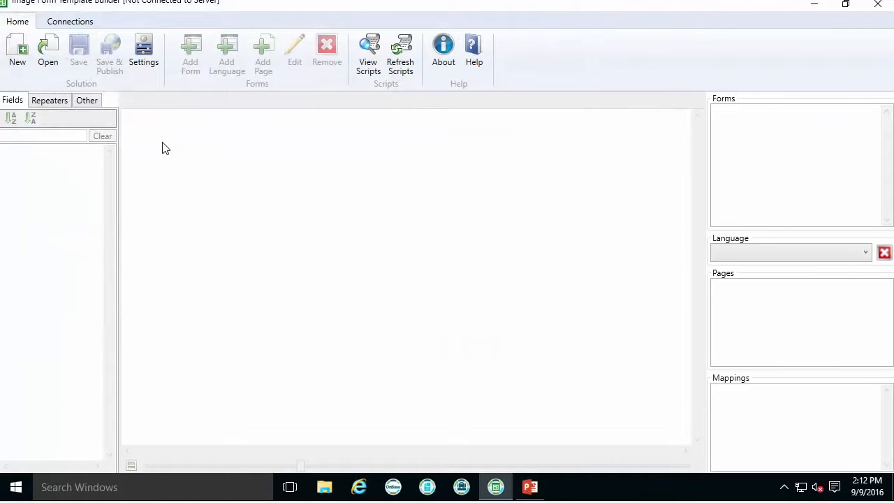
text(•••)
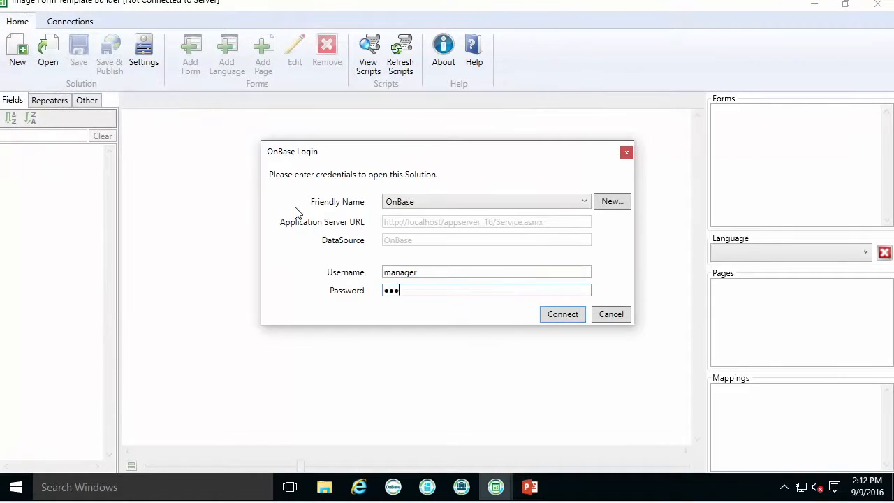
key(Return)
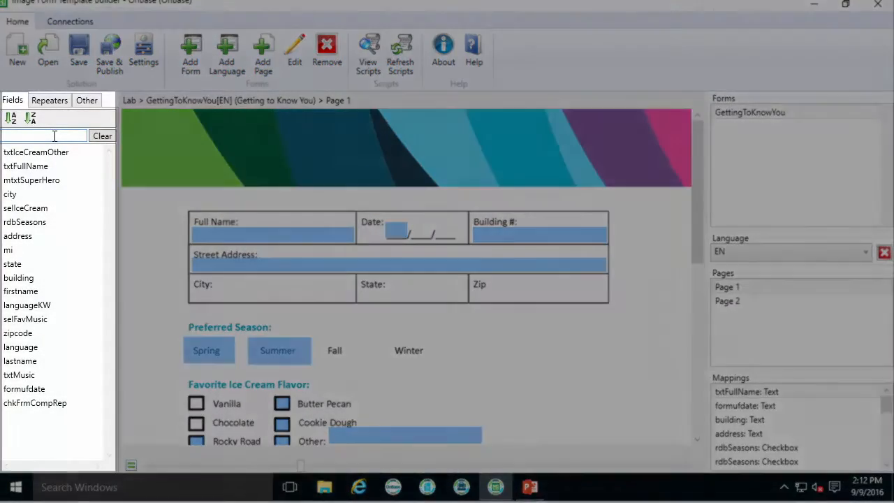
Filter the available fields by "c" and examine the repeater fields and the other mapping items.
text(c)
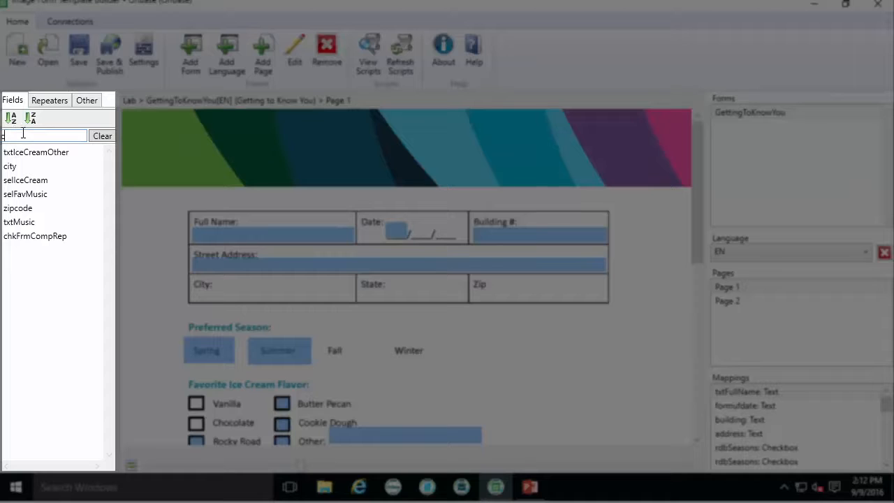
click(50, 101)
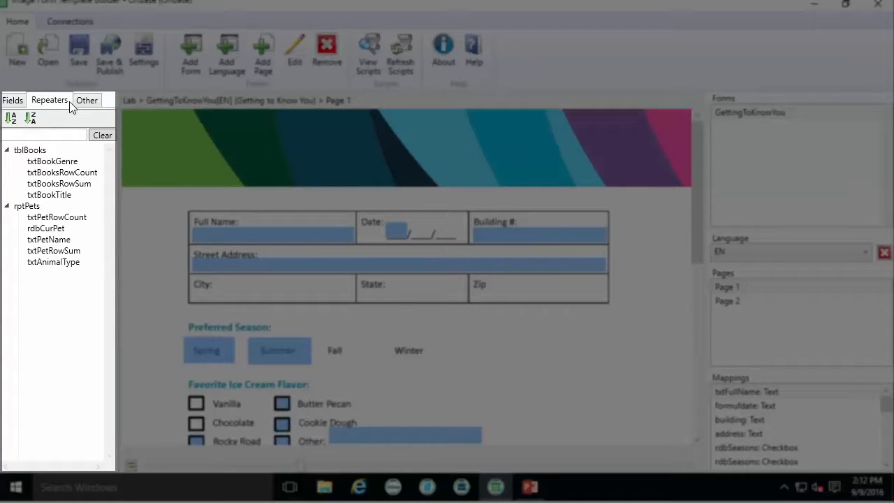
click(86, 102)
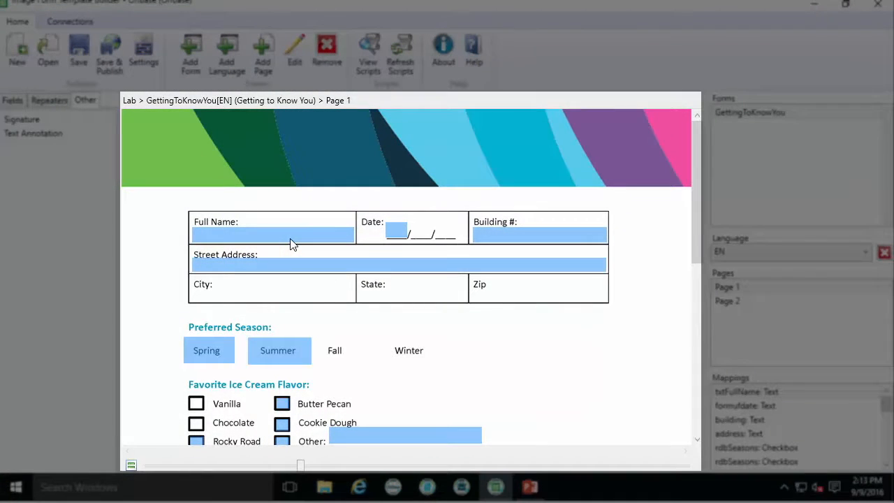
Examine the Full Name and Street Address mappings on Page 1 and view the building mapping's settings in the Mapping Editor.
click(289, 242)
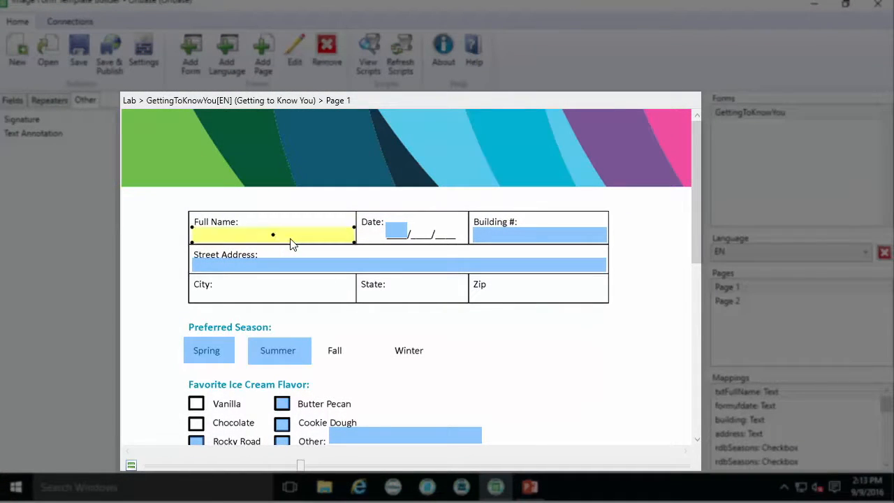
click(296, 265)
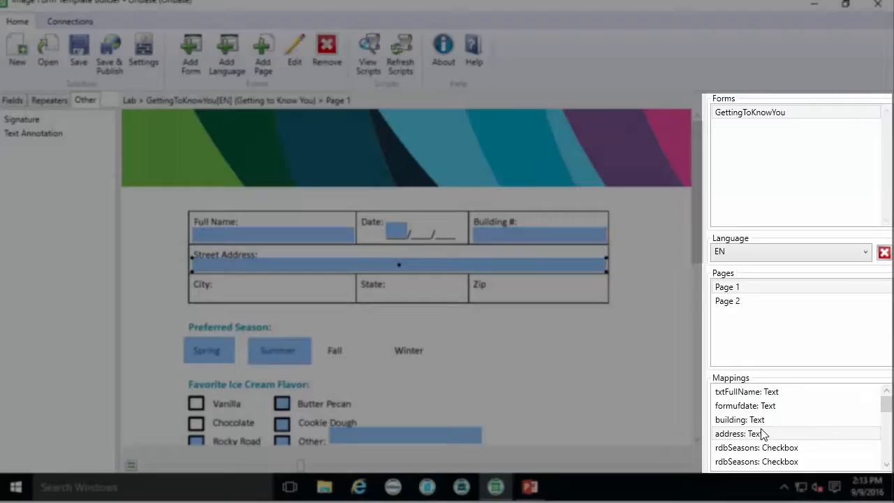
click(745, 420)
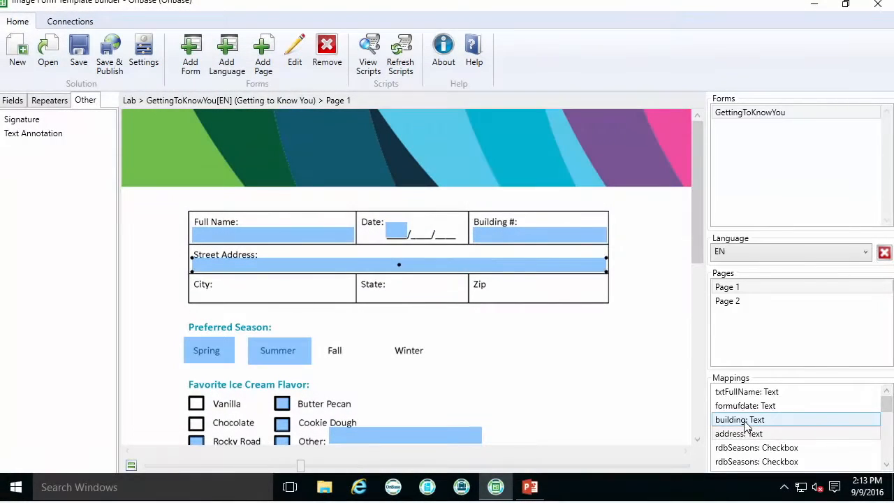
double_click(746, 422)
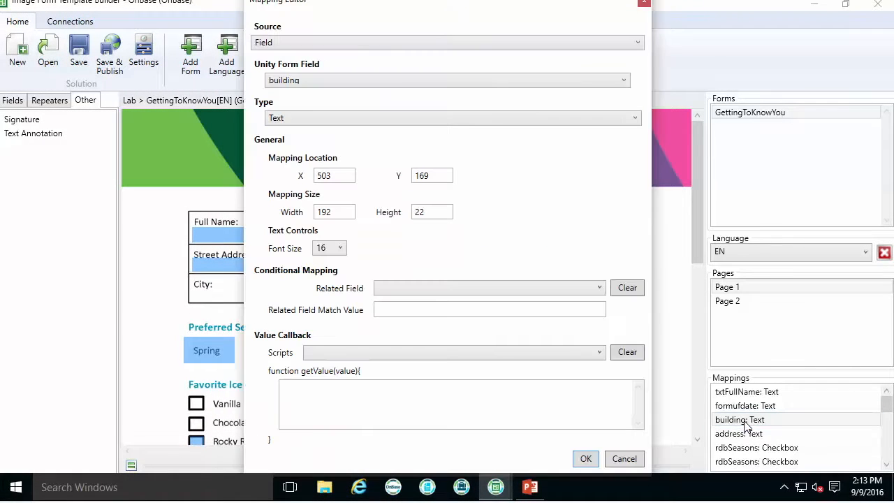
drag(509, 13, 506, 30)
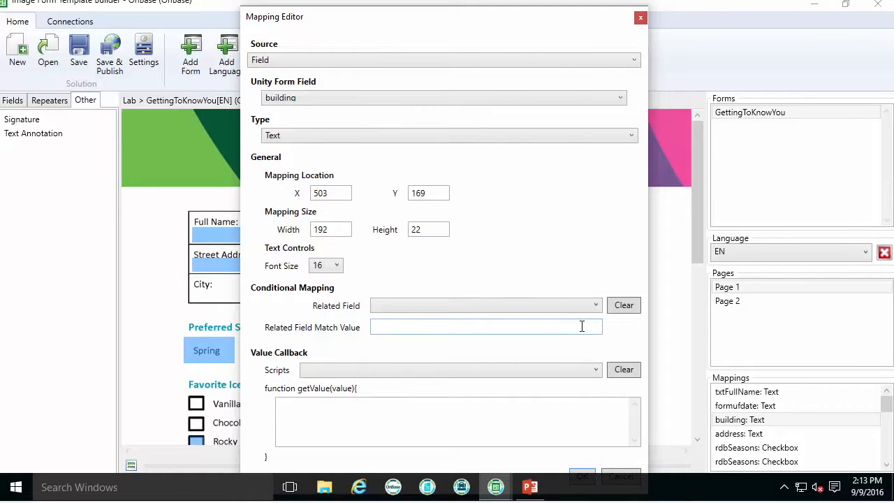
click(641, 17)
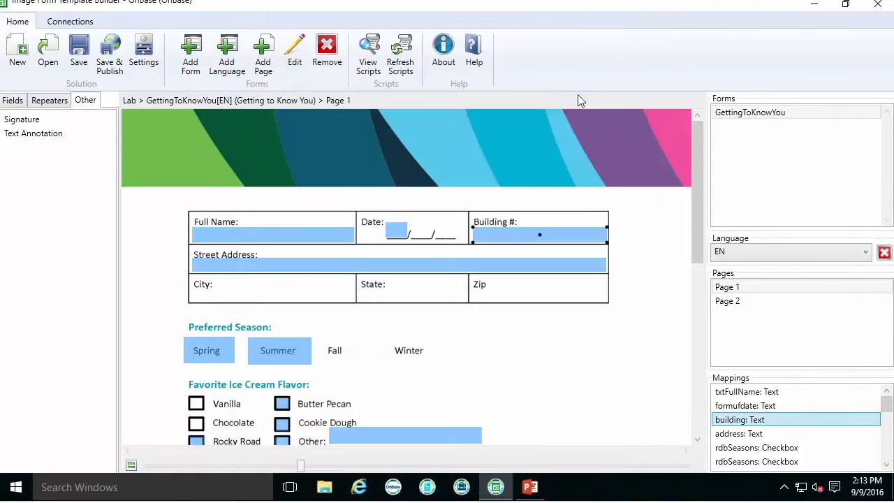
Inspect the Building # mapping's location, size and font settings on Page 1, and close them unchanged.
double_click(510, 238)
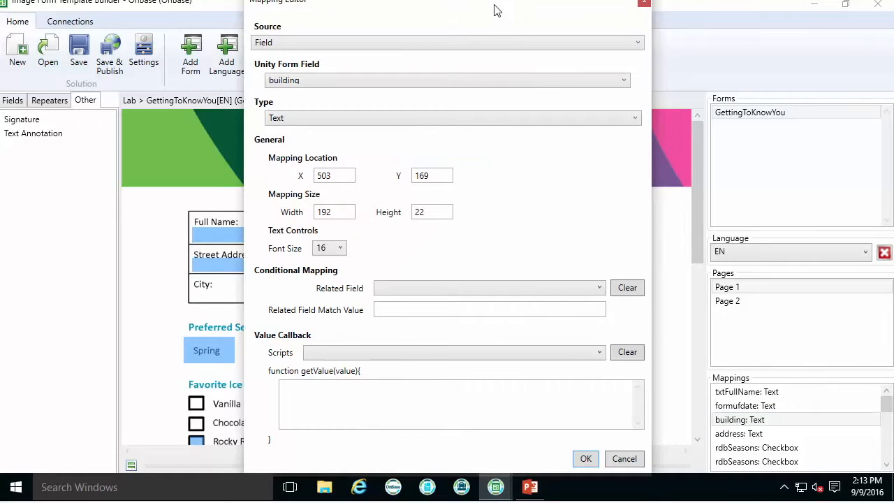
click(643, 4)
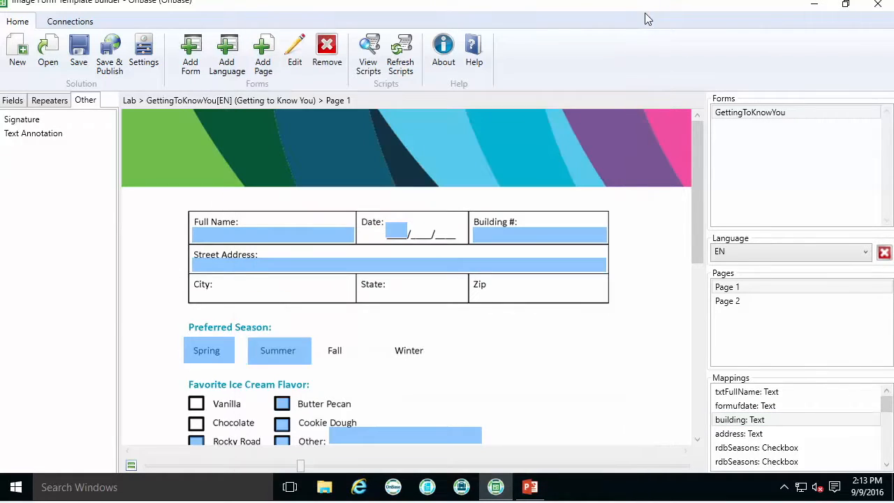
Map the city field as text, about 230 by 23, in the City box on Page 1 and review its mapping settings.
click(10, 102)
click(11, 167)
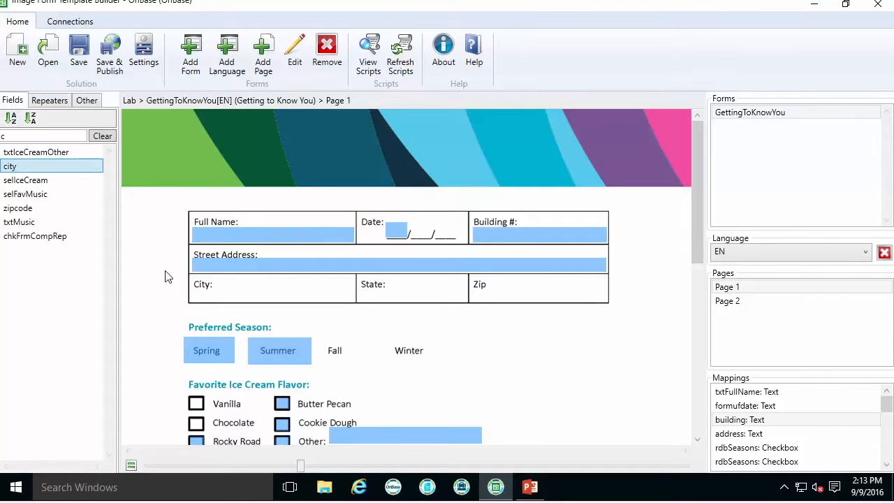
mouse_move(194, 288)
mouse_down()
mouse_move(280, 305)
mouse_move(351, 302)
mouse_move(356, 310)
mouse_up()
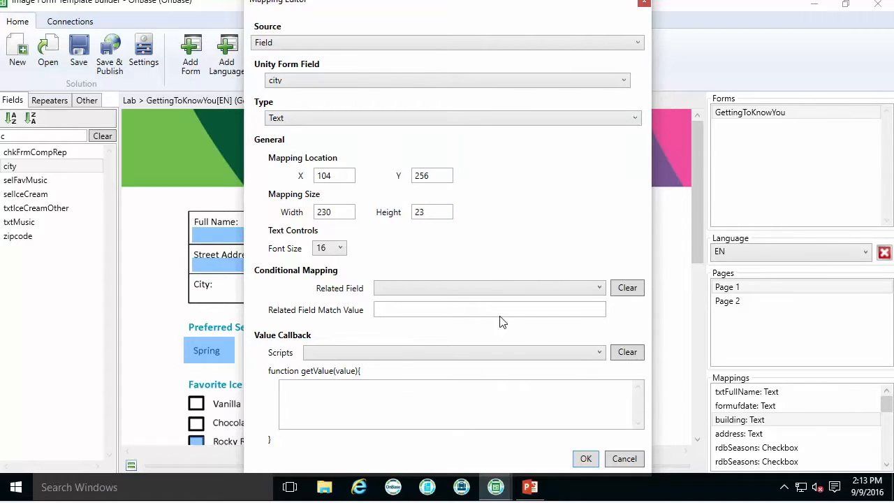
click(585, 458)
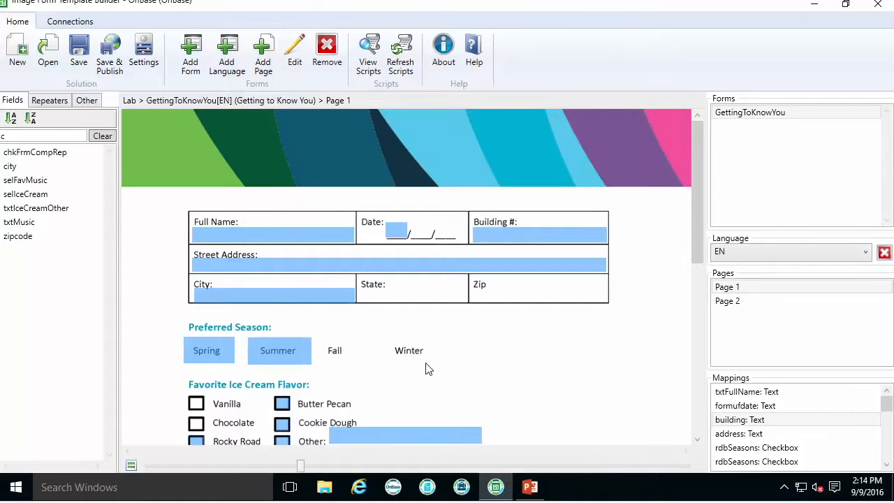
double_click(288, 293)
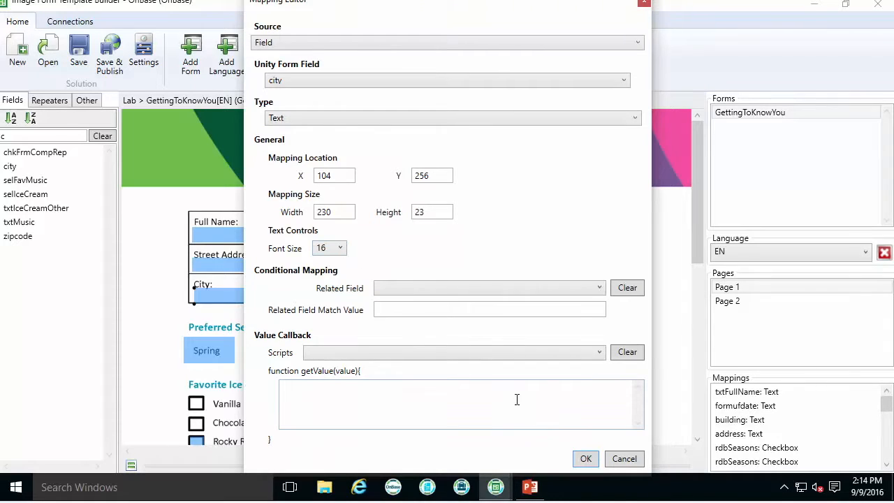
click(585, 459)
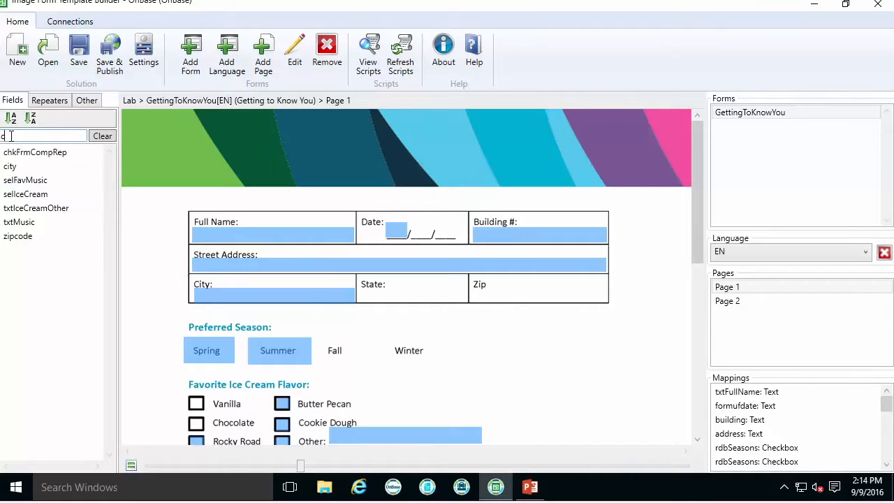
Filter the fields by "da" and map formufdate, about 30 by 28, over the Date box's second blank with the Date_Day script.
key(BackSpace)
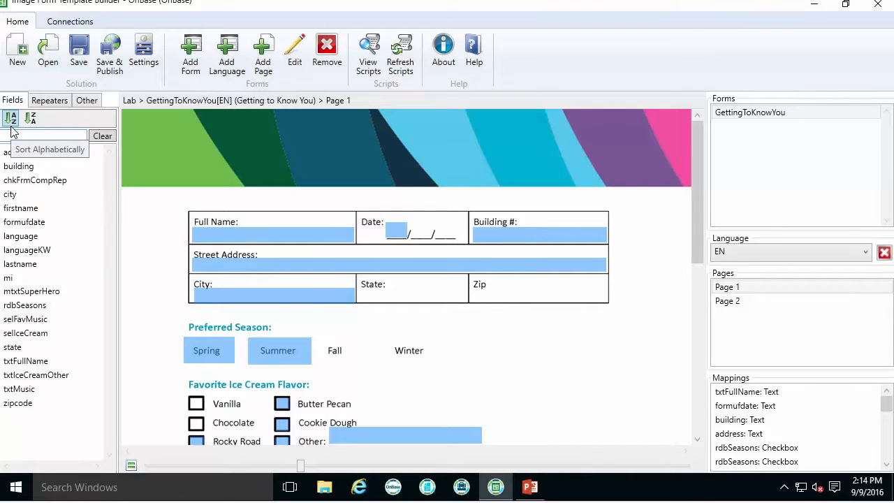
text(da)
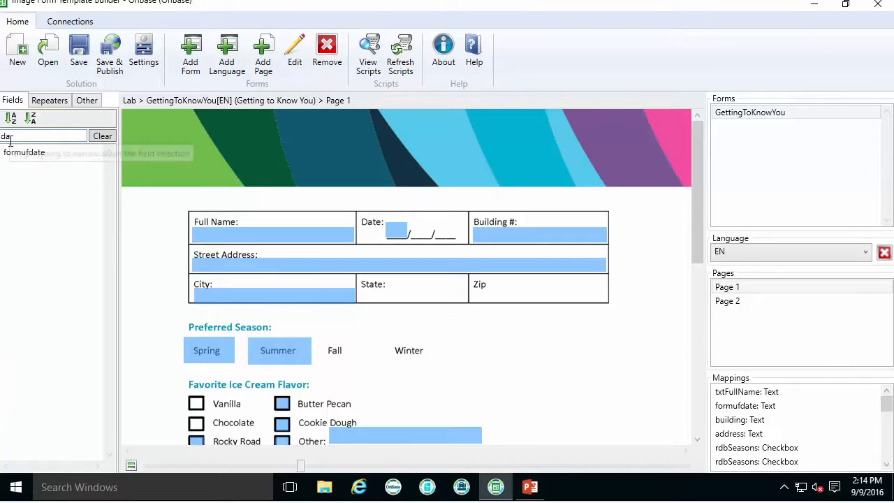
click(18, 152)
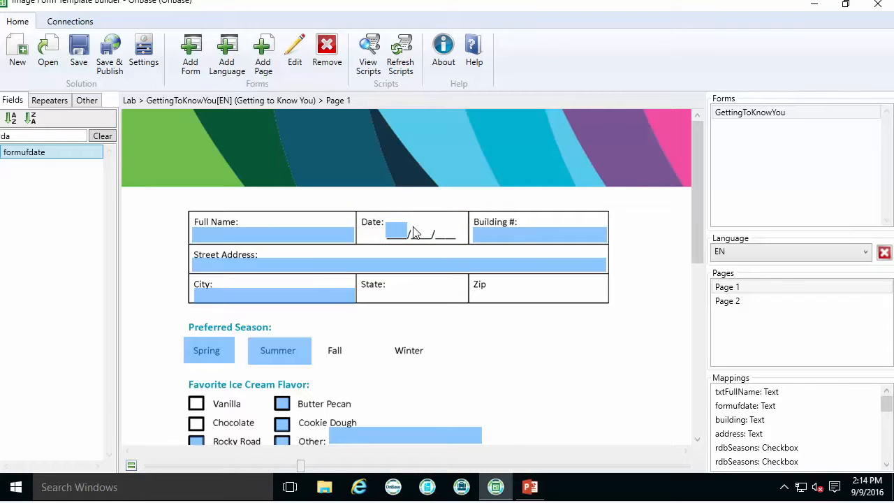
drag(412, 222, 434, 243)
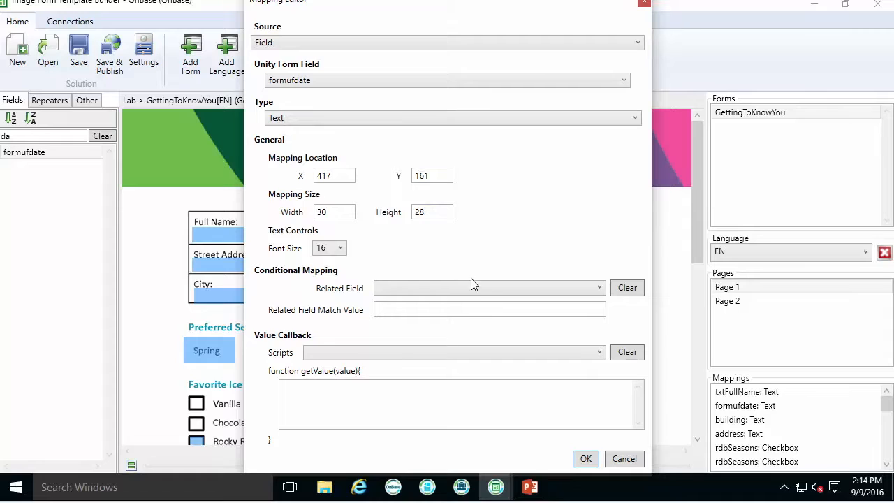
click(598, 353)
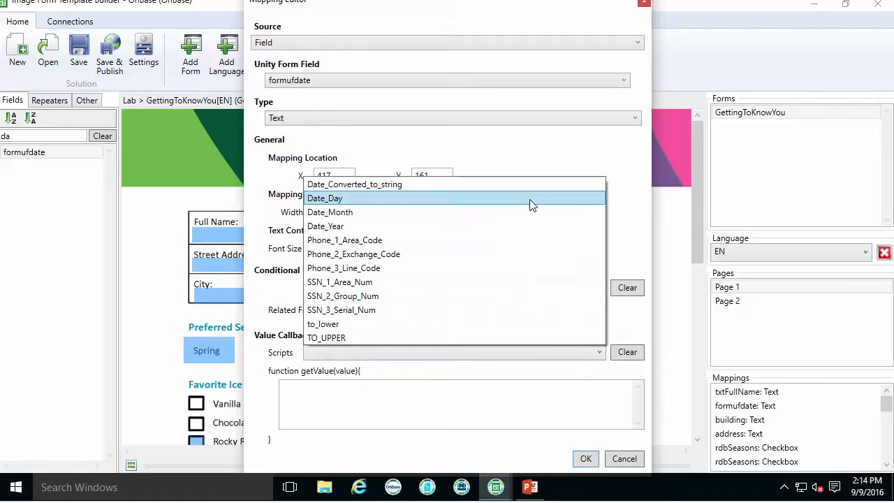
click(531, 205)
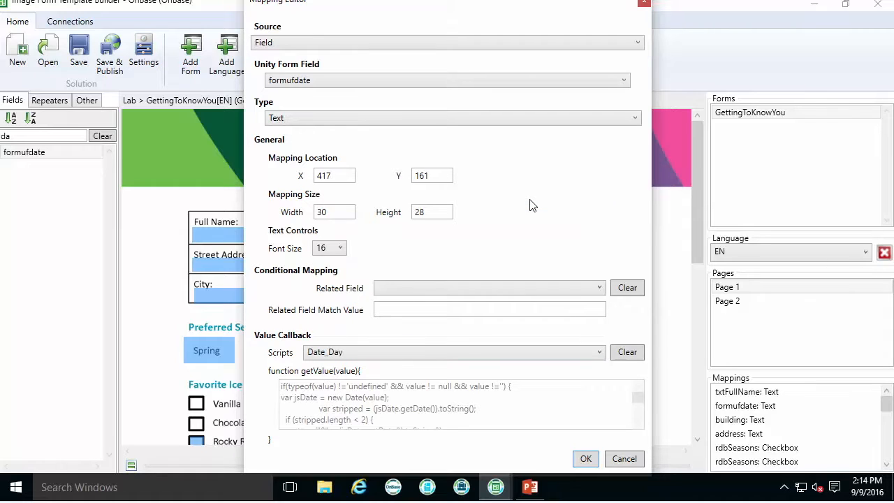
click(587, 459)
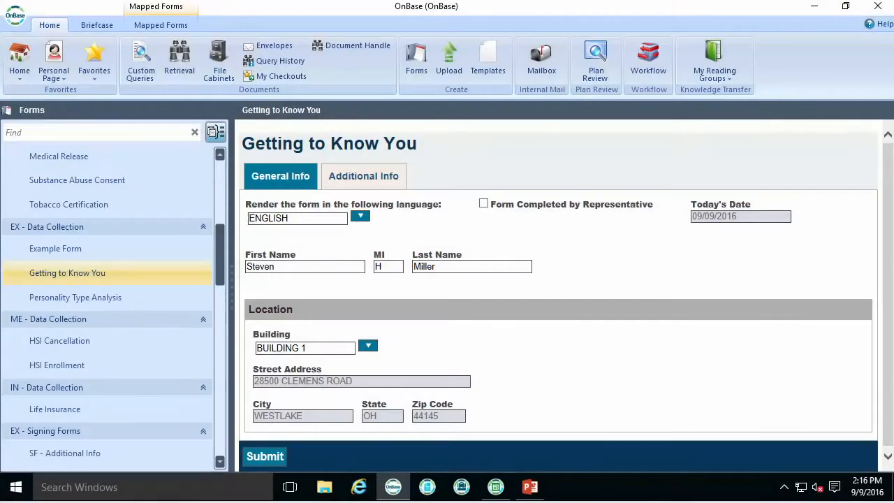
In OnBase, launch the SF - Getting to Know You form mapped from the filled Getting to Know You form.
click(186, 25)
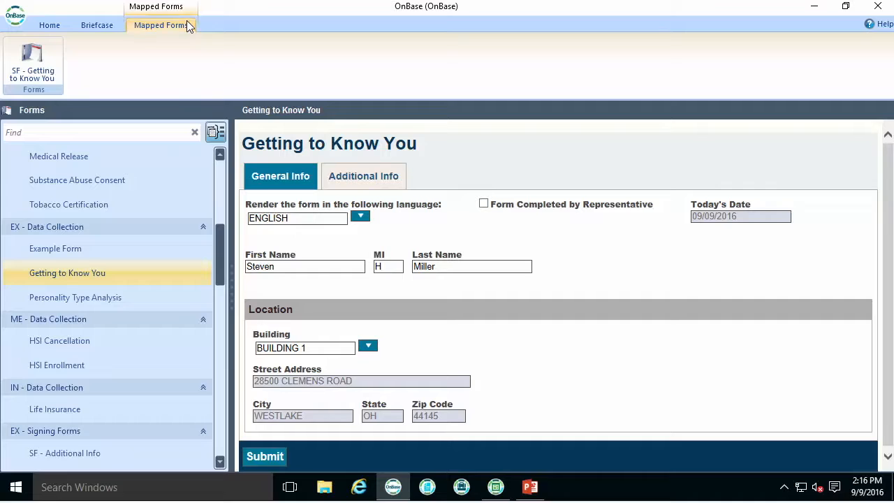
click(42, 72)
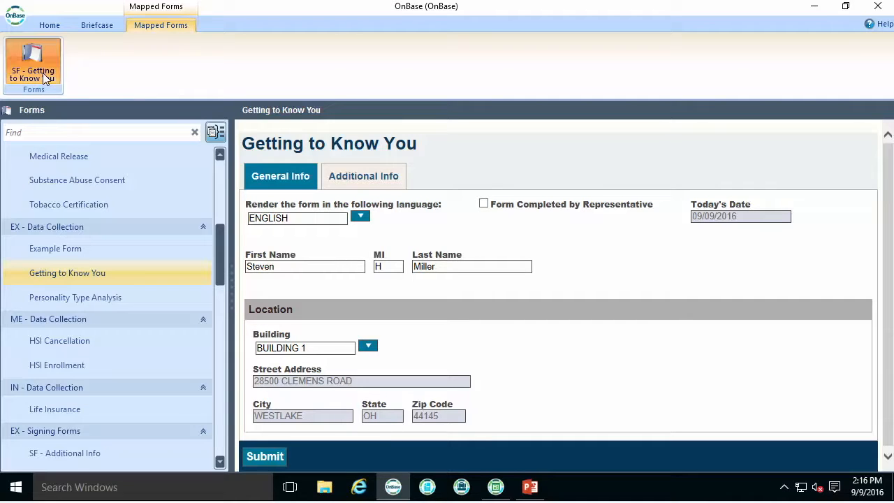